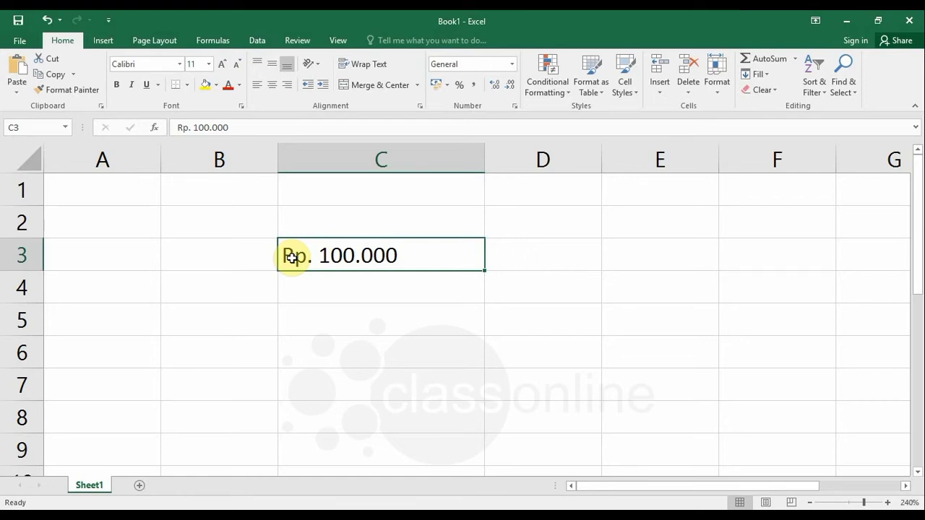
Enter the rupiah amount Rp. 200.000 as text in cell C4, below the existing amount
{"action": "left_click", "coordinate": [351, 287]}
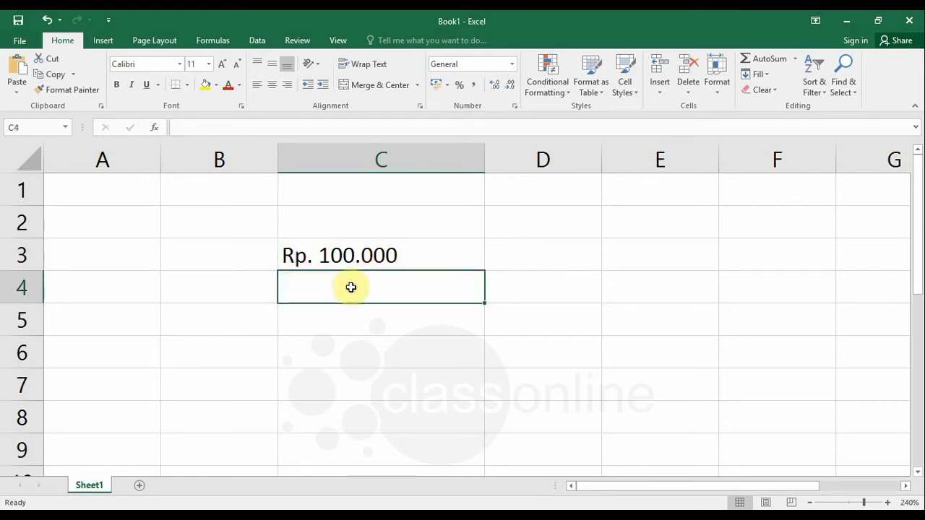
{"action": "type", "text": "Rp. "}
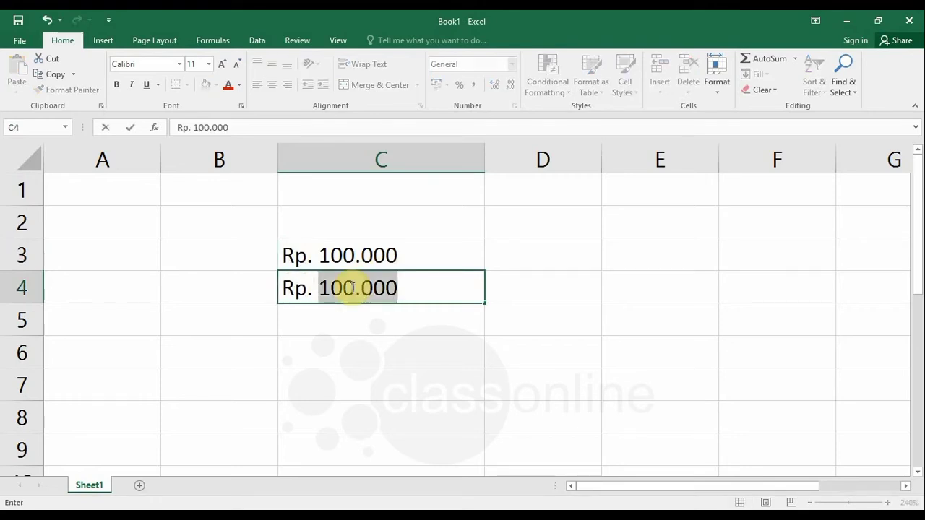
{"action": "type", "text": "200.000"}
{"action": "key", "text": "Return"}
Add the two text amounts in cell C6 with the formula =C3+C4 and check its error indicator
{"action": "key", "text": "Return"}
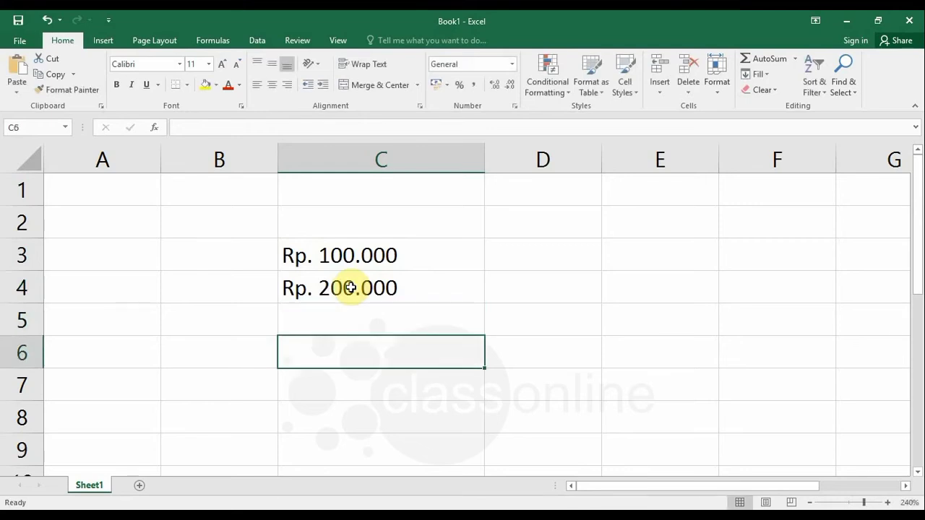
{"action": "type", "text": "="}
{"action": "key", "text": "Up"}
{"action": "key", "text": "Up"}
{"action": "key", "text": "Up"}
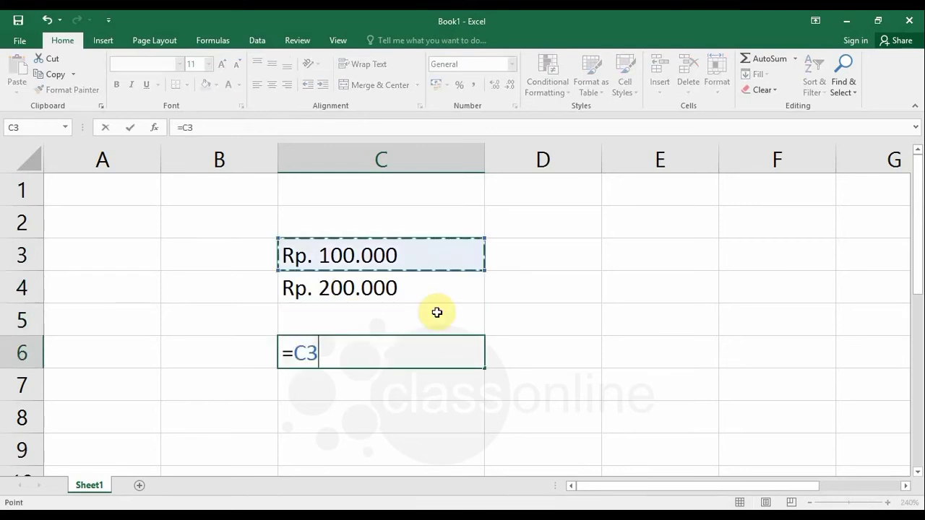
{"action": "type", "text": "+"}
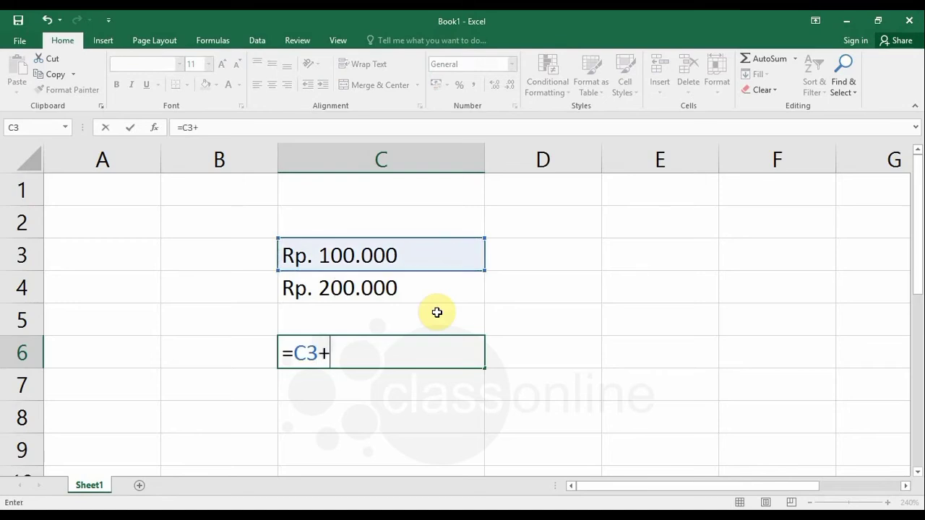
{"action": "left_click", "coordinate": [413, 289]}
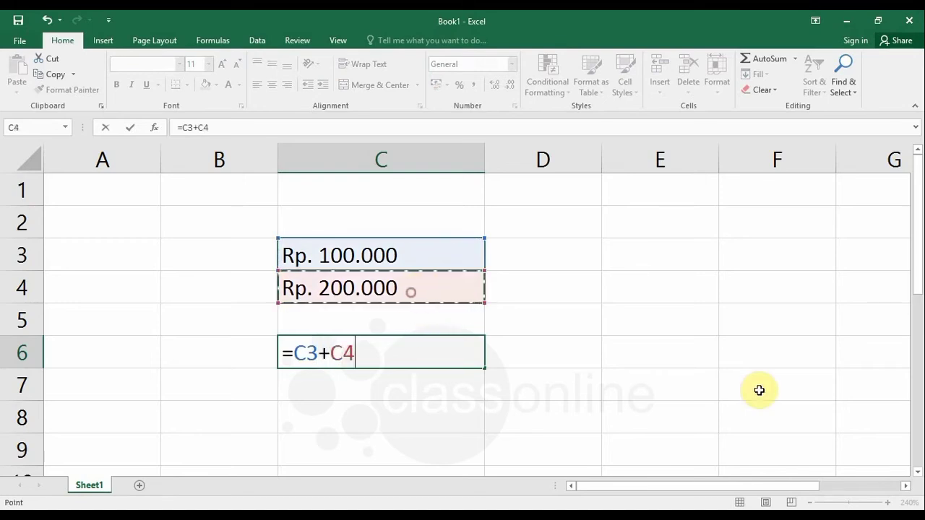
{"action": "key", "text": "Return"}
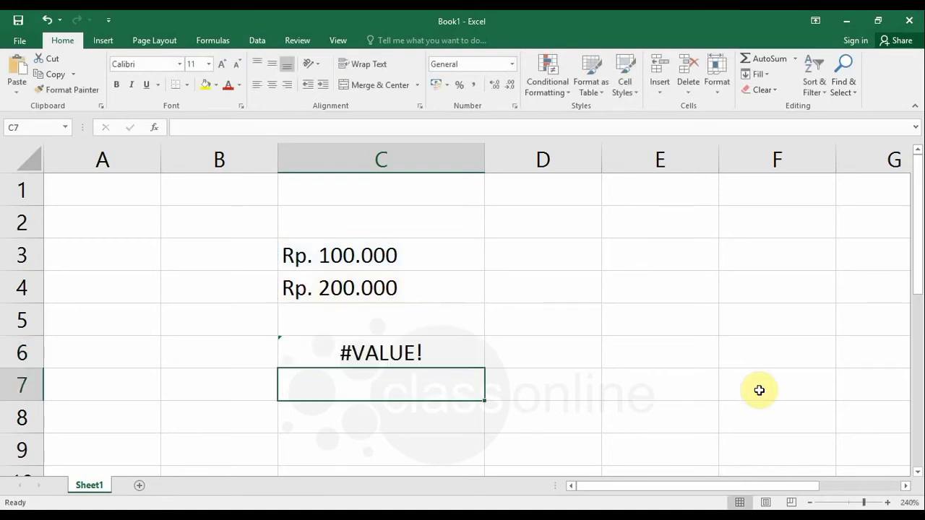
{"action": "key", "text": "Up"}
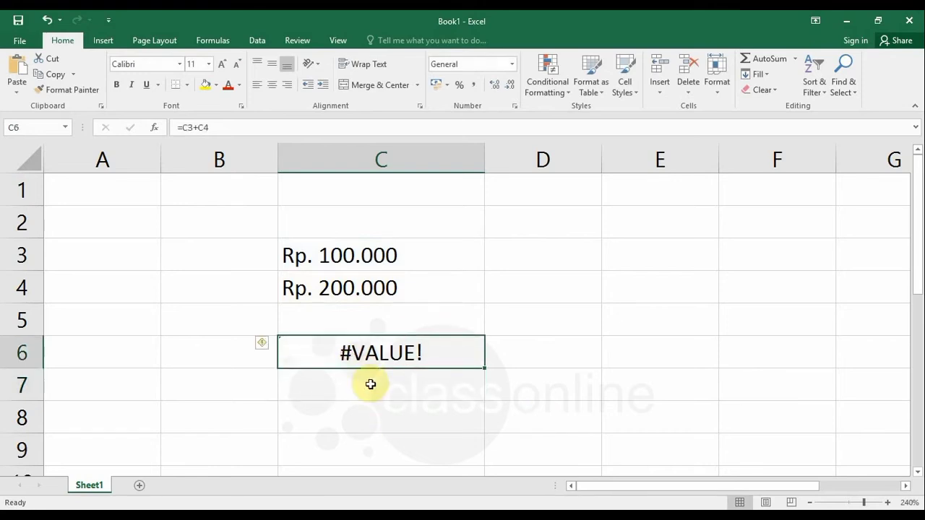
{"action": "mouse_move", "coordinate": [262, 345]}
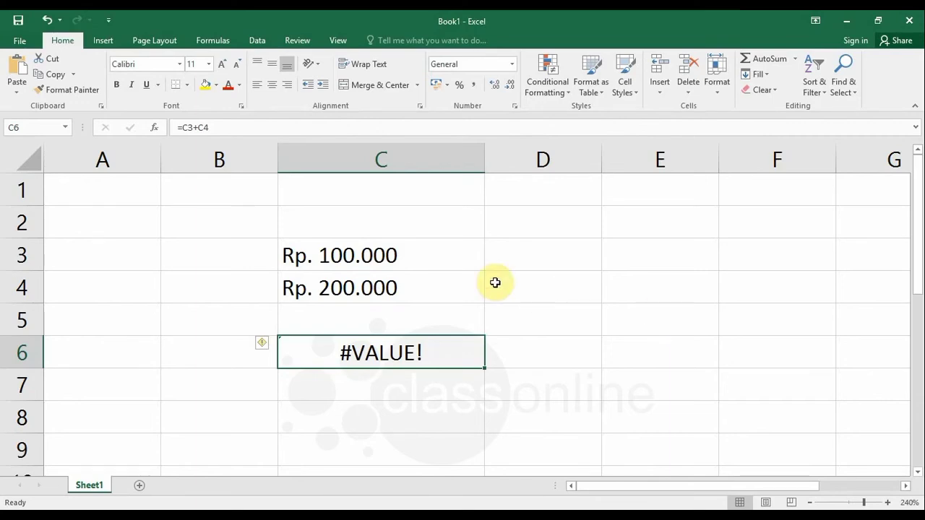
Enter the amounts as plain numbers beside the text amounts: 100000 in D3 and 200000 in D4
{"action": "left_click", "coordinate": [398, 256]}
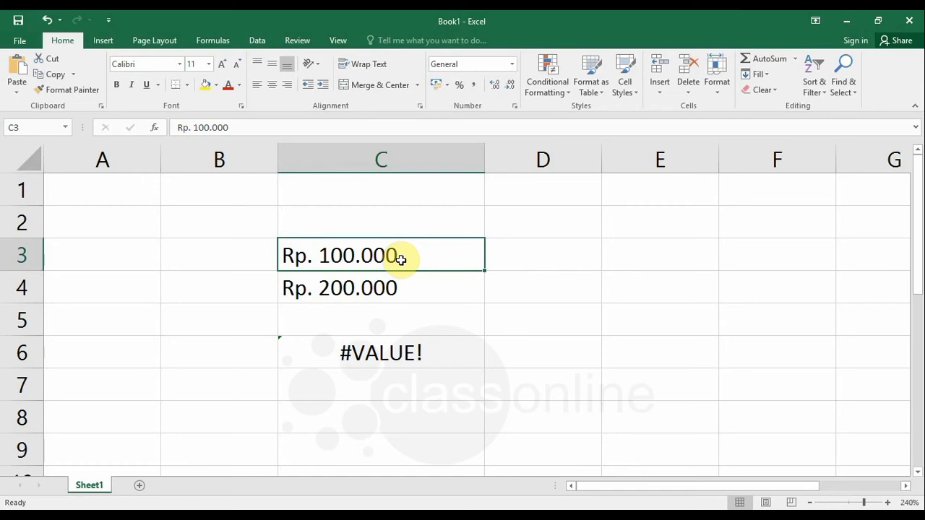
{"action": "double_click", "coordinate": [322, 256]}
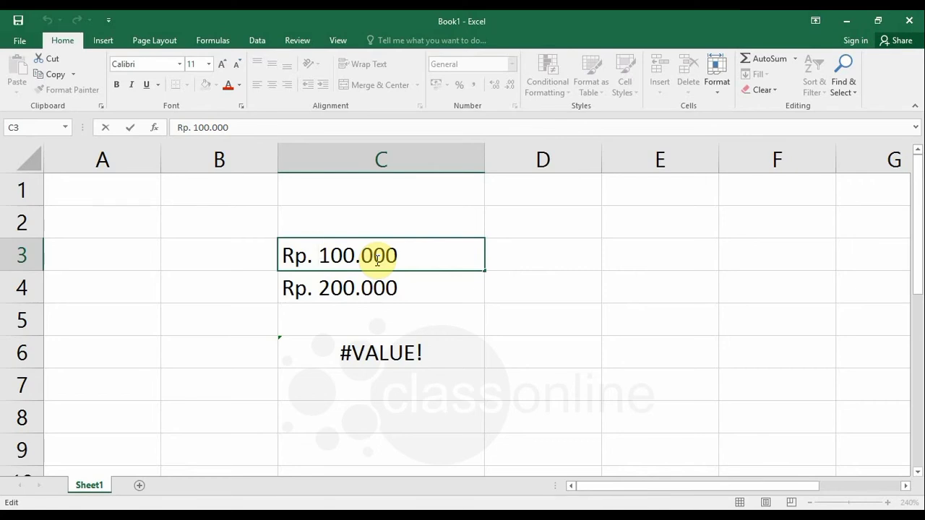
{"action": "left_click", "coordinate": [557, 250]}
{"action": "type", "text": "100000"}
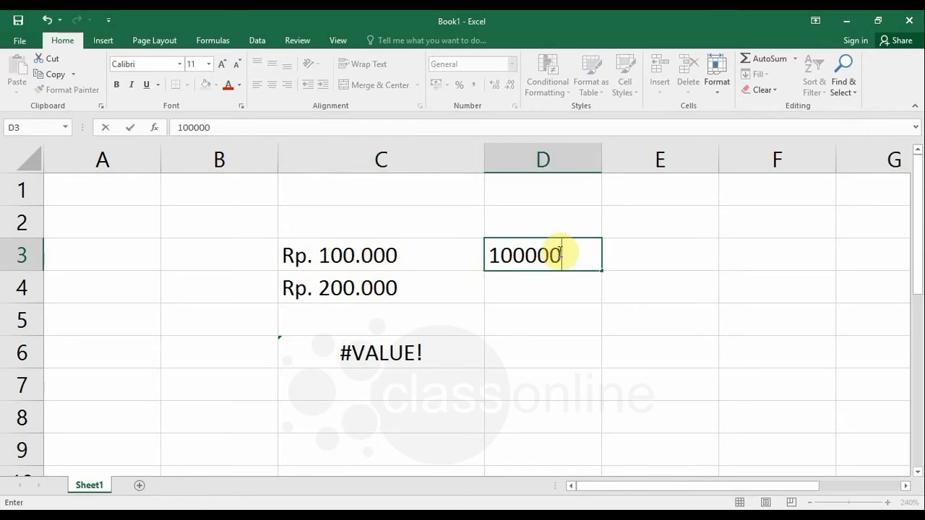
{"action": "key", "text": "Return"}
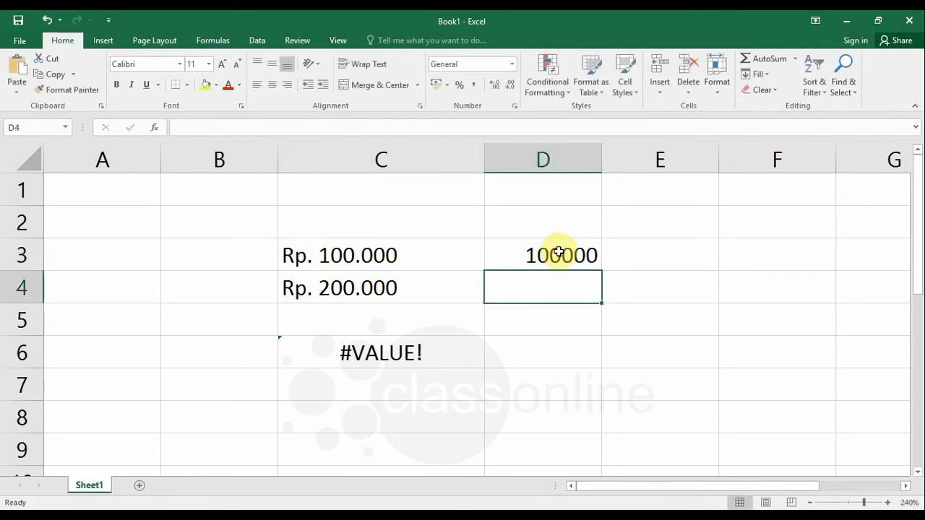
{"action": "type", "text": "200000"}
{"action": "key", "text": "Return"}
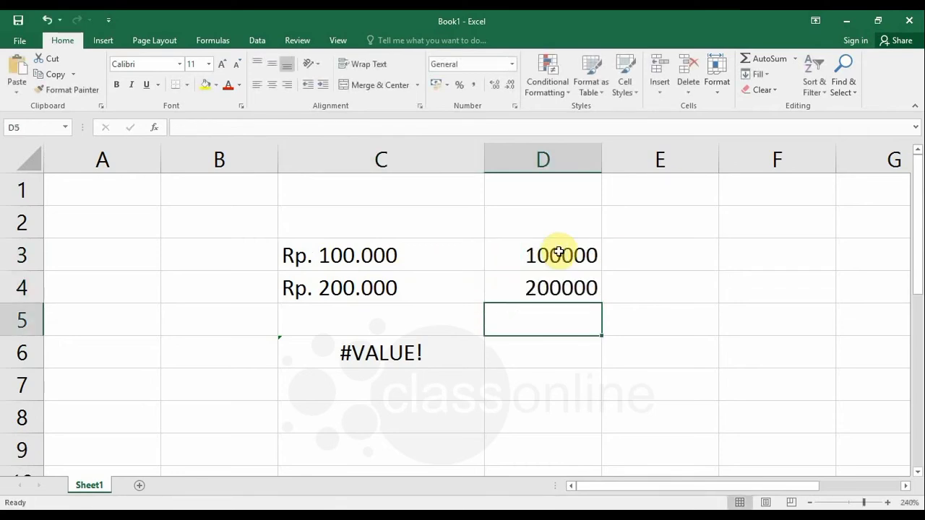
Apply the Accounting number format to D3:D4 and widen column D
{"action": "left_click", "coordinate": [559, 253]}
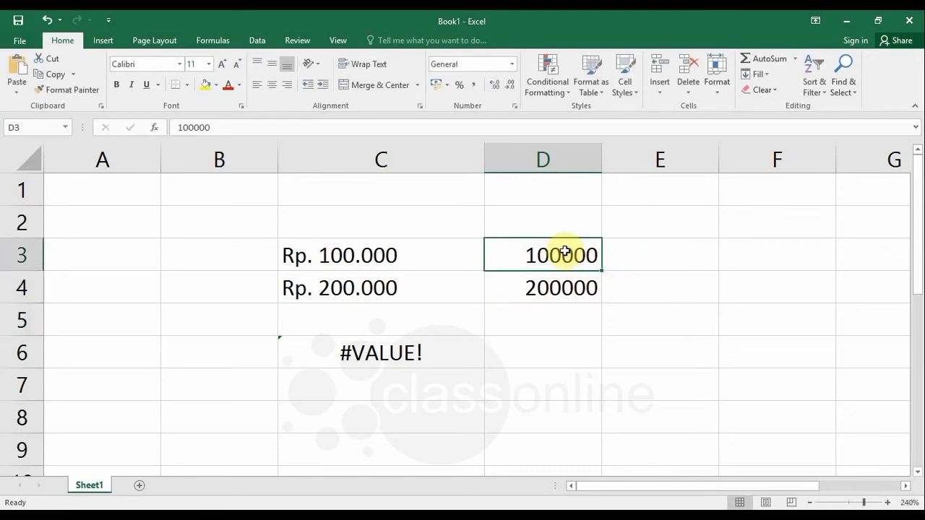
{"action": "left_click", "coordinate": [553, 288]}
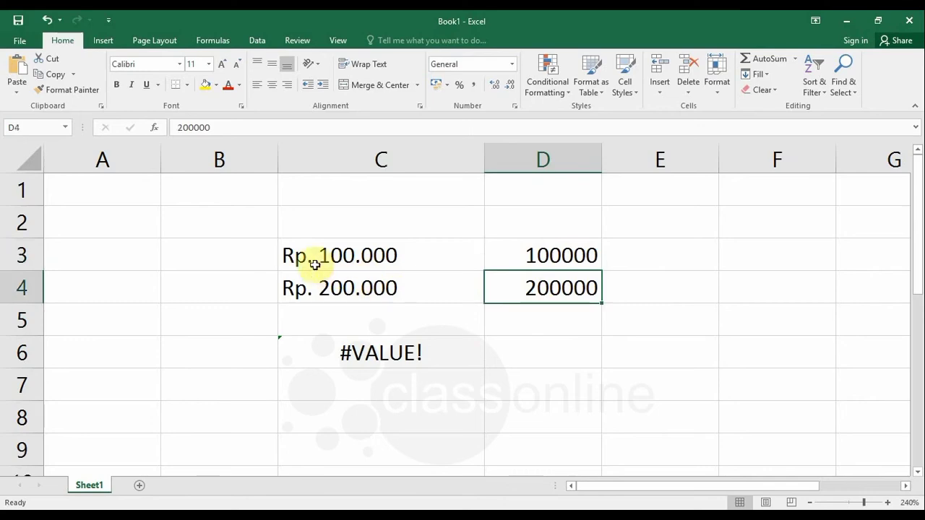
{"action": "left_click", "coordinate": [520, 253]}
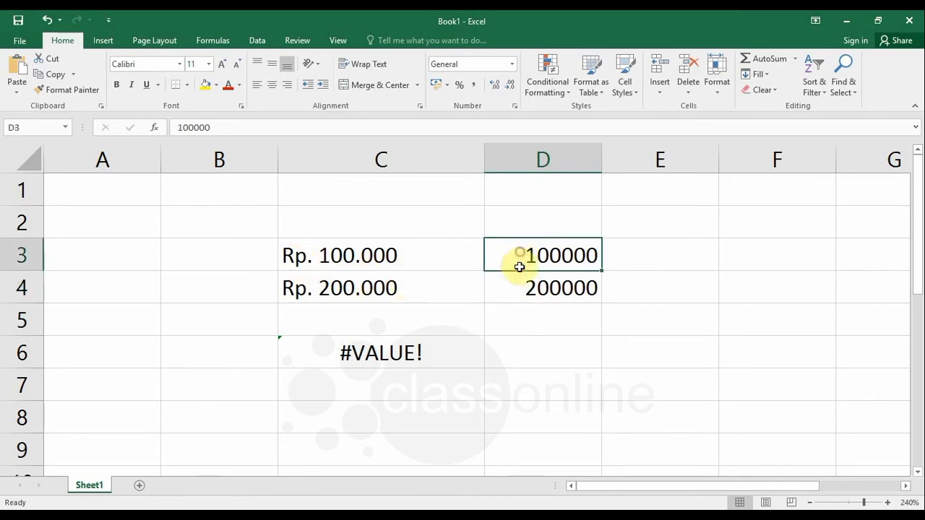
{"action": "left_click_drag", "start_coordinate": [520, 266], "coordinate": [498, 289]}
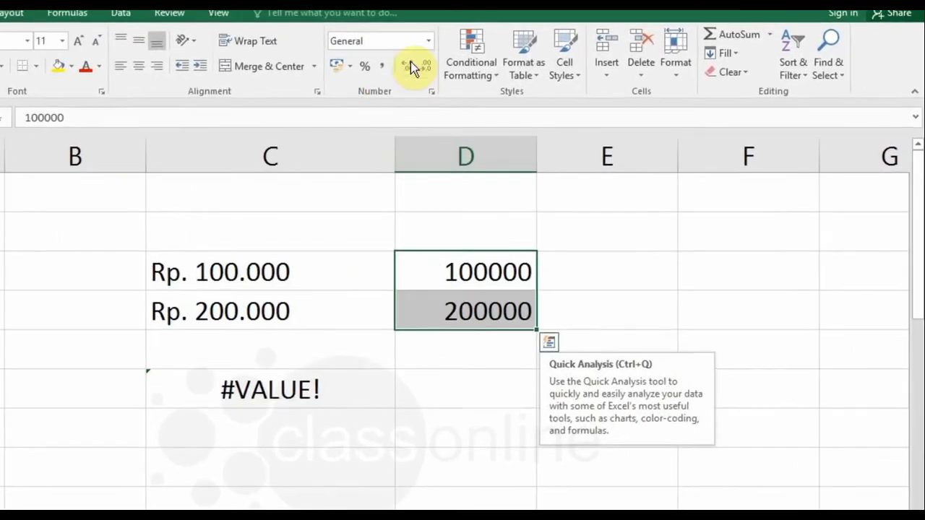
{"action": "left_click", "coordinate": [428, 41]}
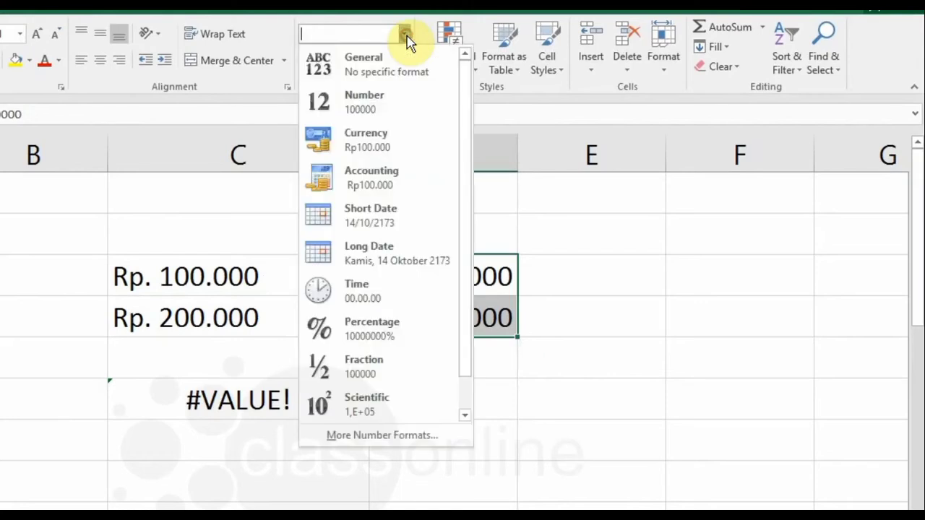
{"action": "left_click", "coordinate": [367, 181]}
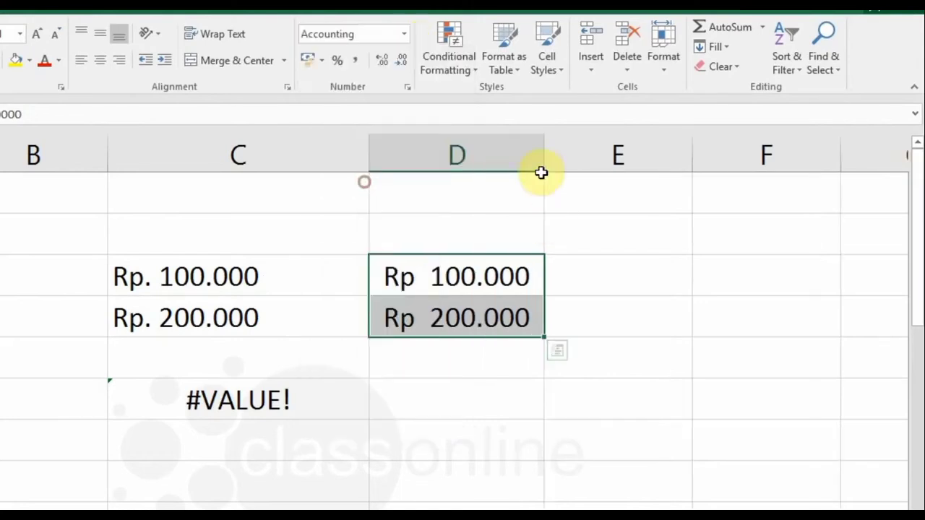
{"action": "left_click_drag", "start_coordinate": [543, 159], "coordinate": [634, 180]}
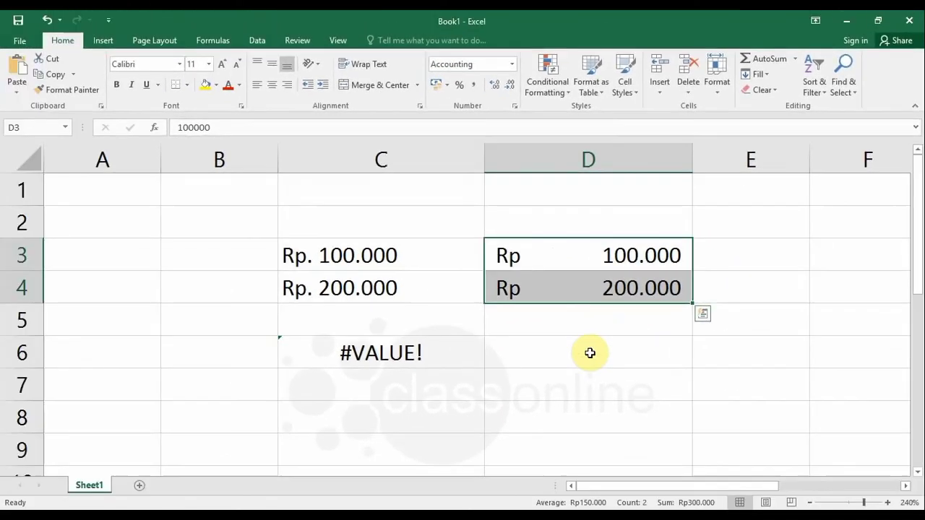
Add the two formatted amounts in cell D6 with the formula =D3+D4
{"action": "left_click", "coordinate": [589, 353]}
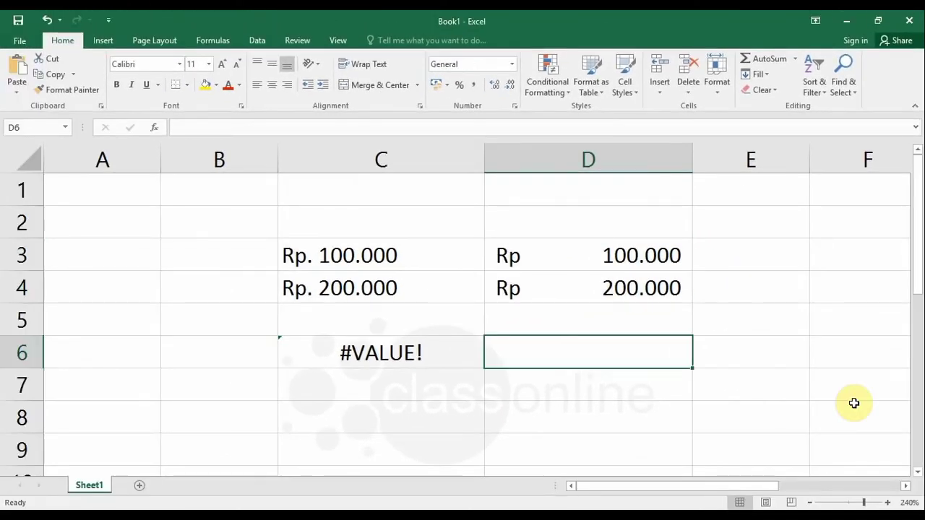
{"action": "type", "text": "="}
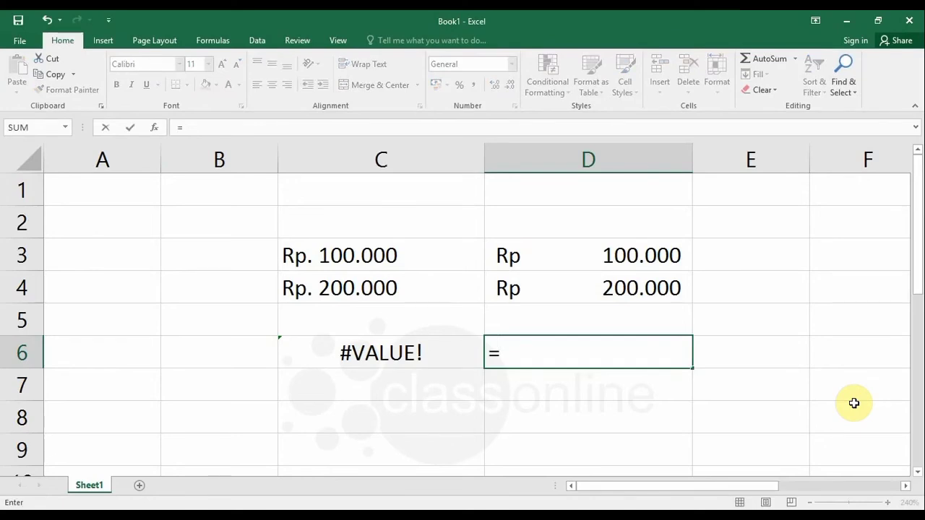
{"action": "left_click", "coordinate": [639, 257]}
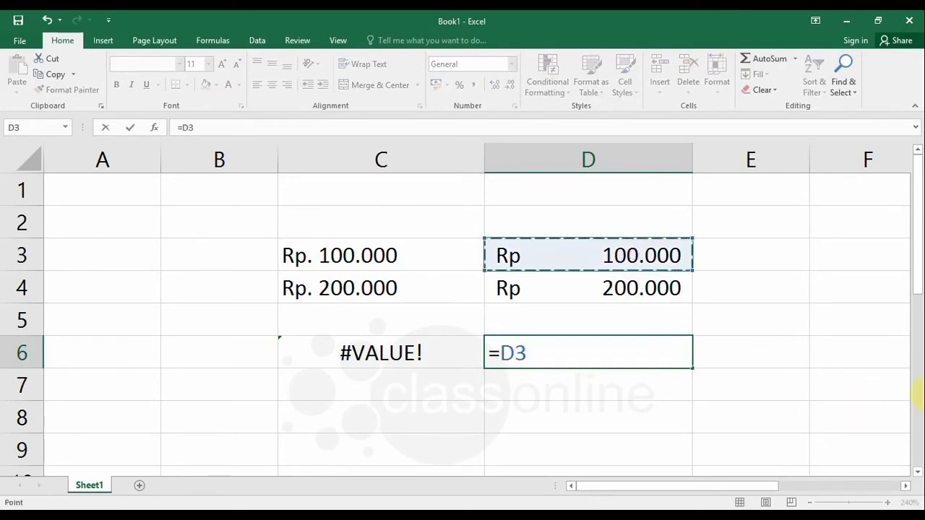
{"action": "type", "text": "+"}
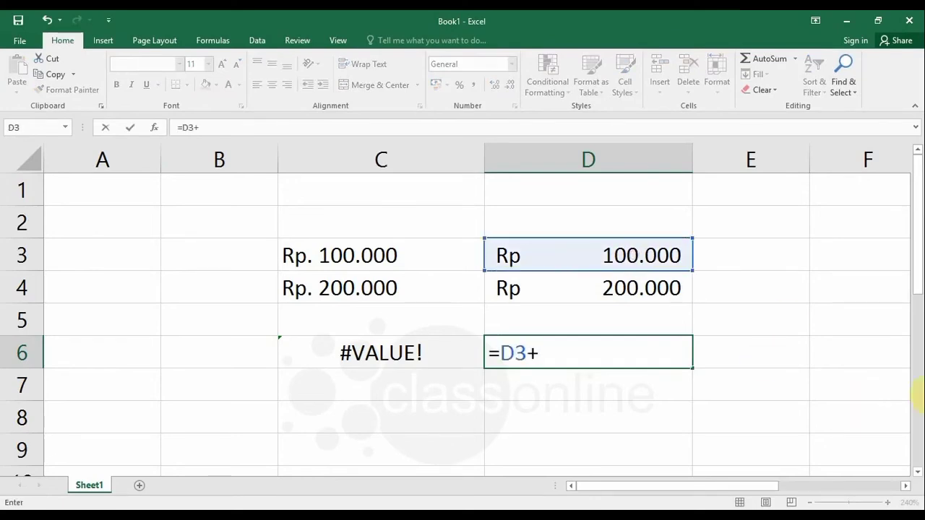
{"action": "left_click", "coordinate": [640, 282]}
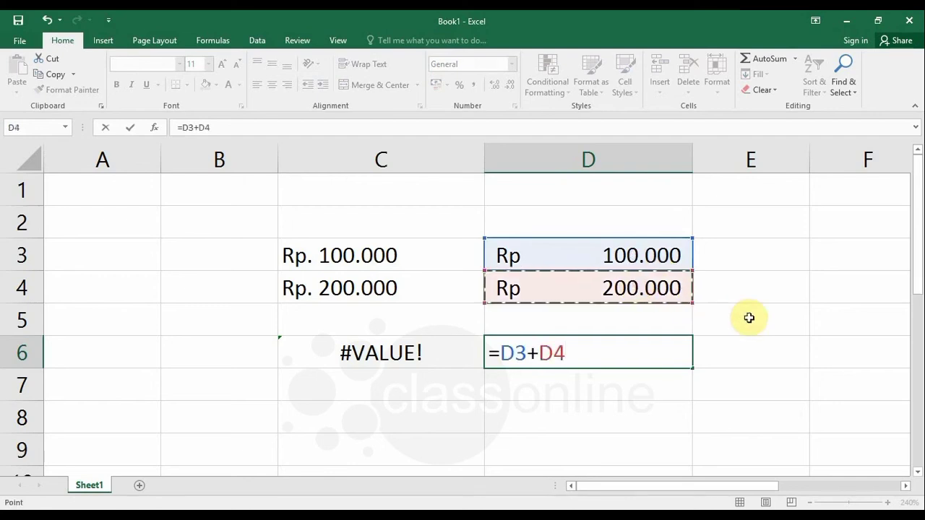
{"action": "key", "text": "Return"}
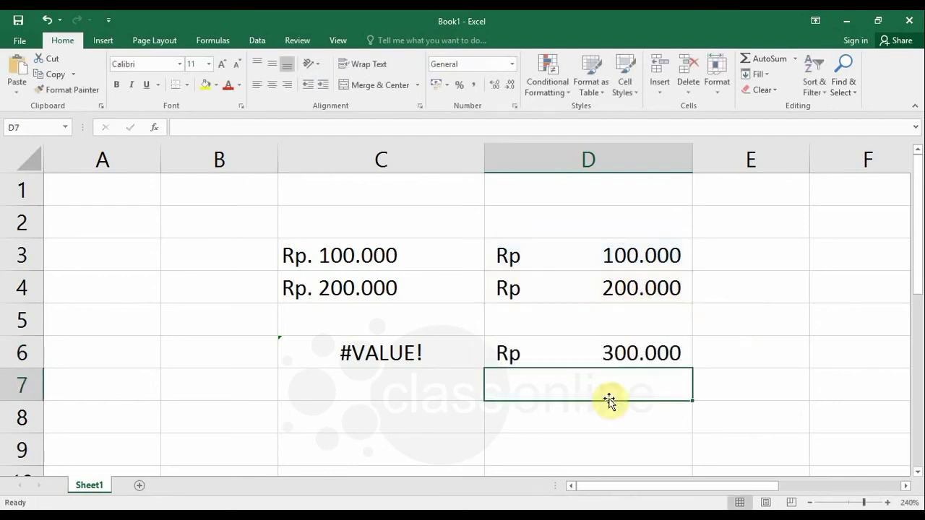
{"action": "left_click", "coordinate": [581, 353]}
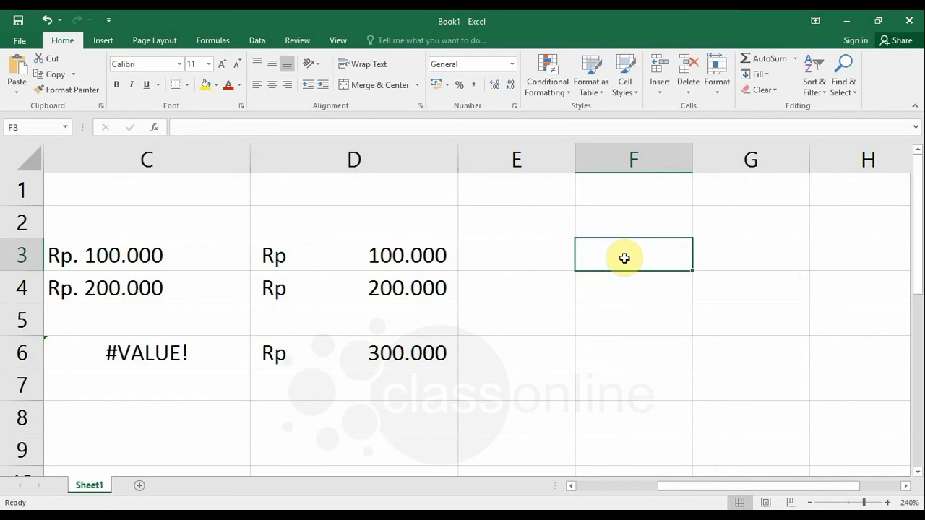
Enter two dates in column F: 12-05-2019 in F3 and 10/05/2019 in F4
{"action": "type", "text": "2"}
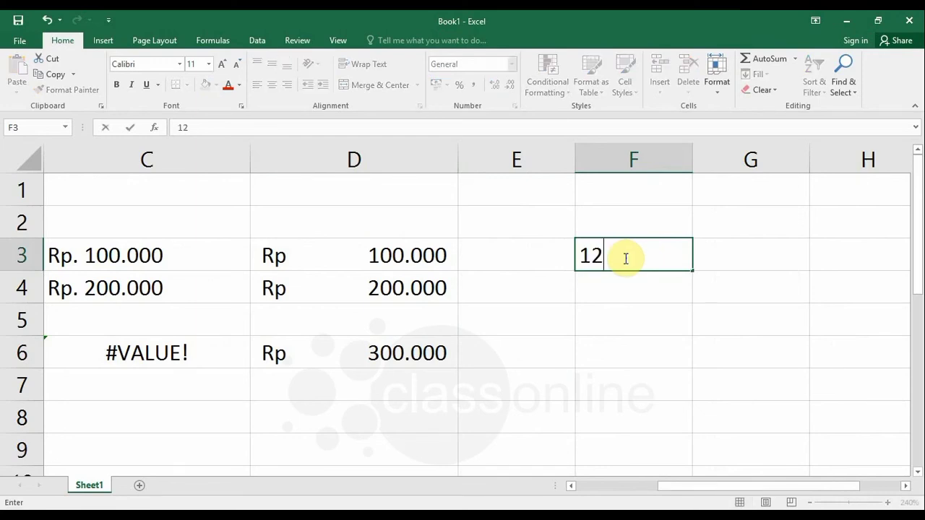
{"action": "type", "text": "-05-201"}
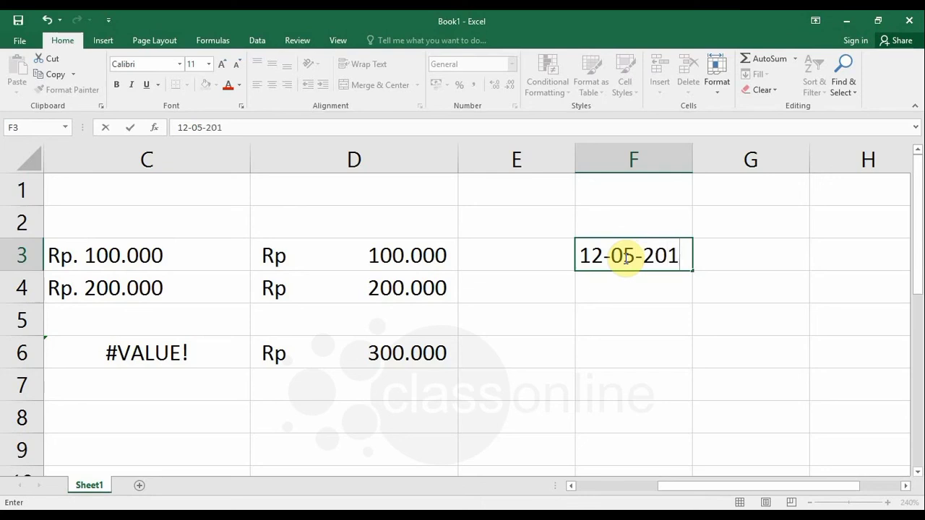
{"action": "type", "text": "9"}
{"action": "key", "text": "Return"}
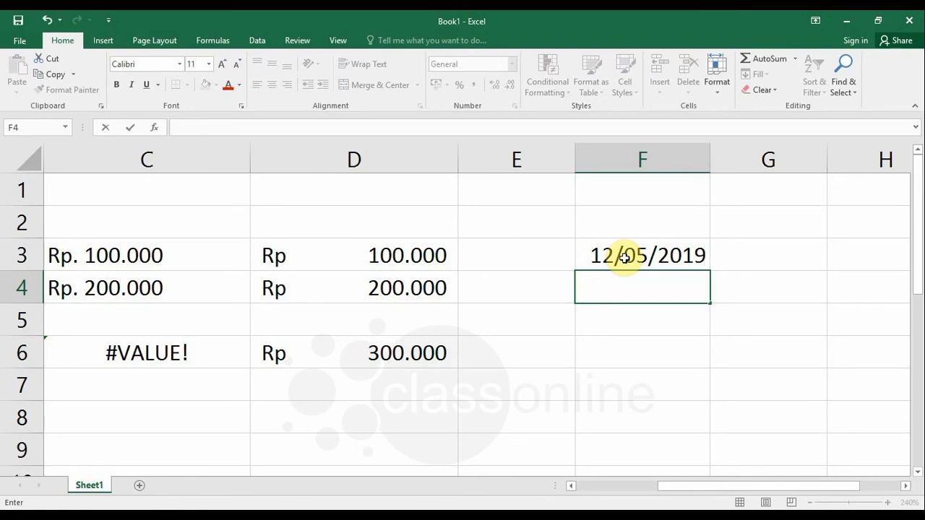
{"action": "type", "text": "10/05"}
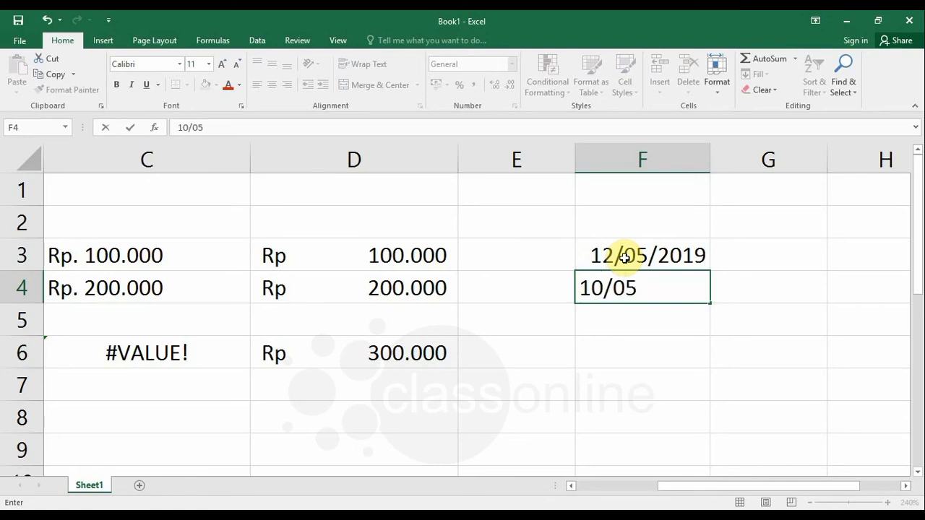
{"action": "type", "text": "/2019"}
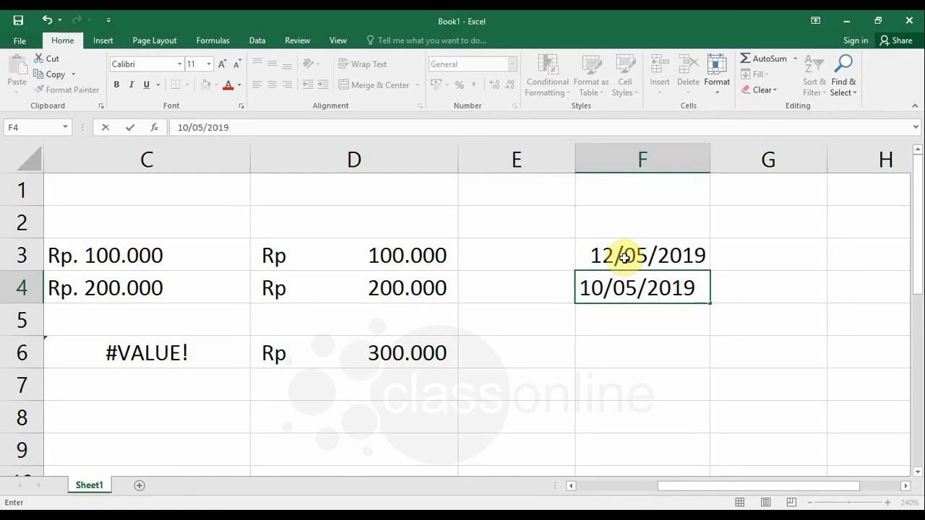
{"action": "key", "text": "Return"}
Confirm the date in F4 and subtract the two dates in cell F6 with the formula =F3-F4
{"action": "key", "text": "Return"}
{"action": "key", "text": "Return"}
{"action": "key", "text": "Up"}
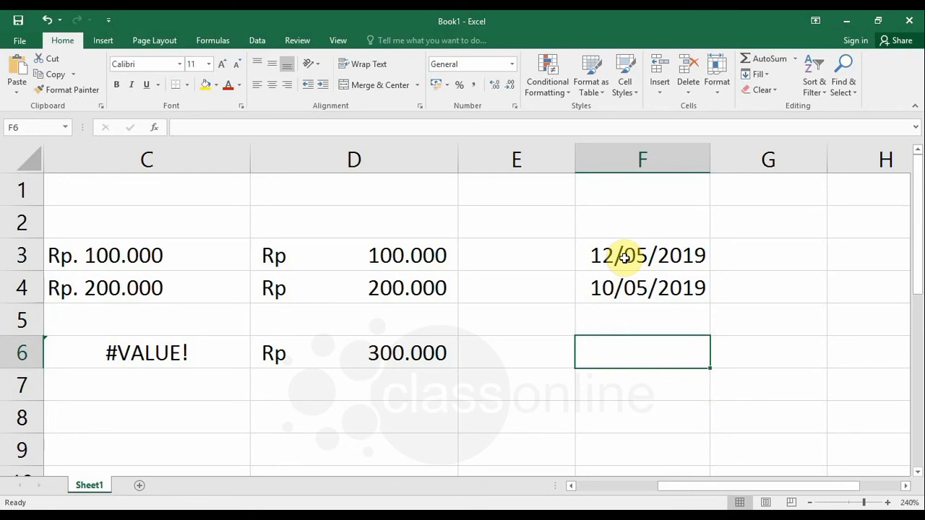
{"action": "type", "text": "="}
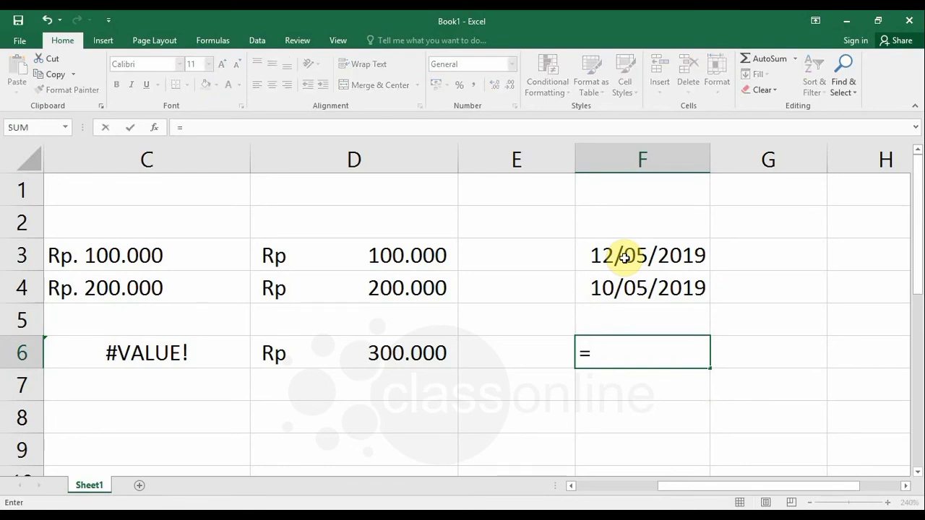
{"action": "left_click", "coordinate": [624, 258]}
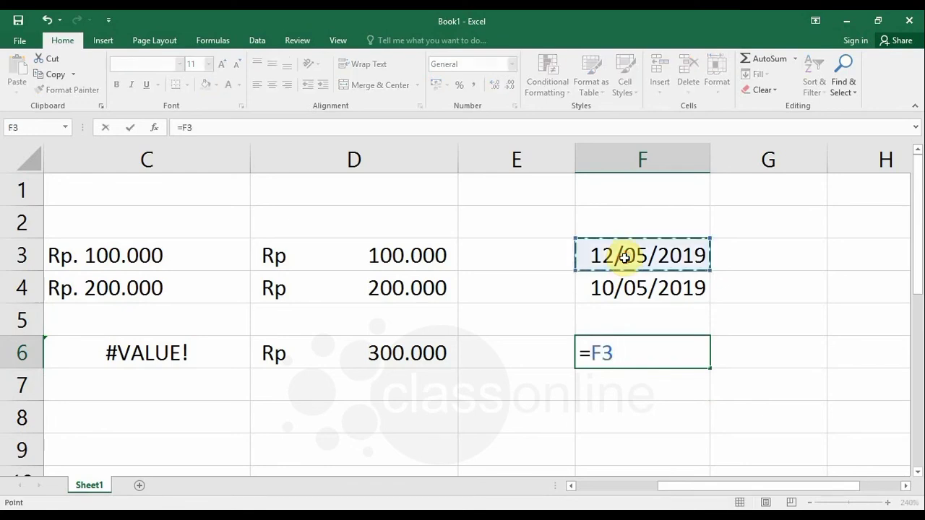
{"action": "type", "text": "-"}
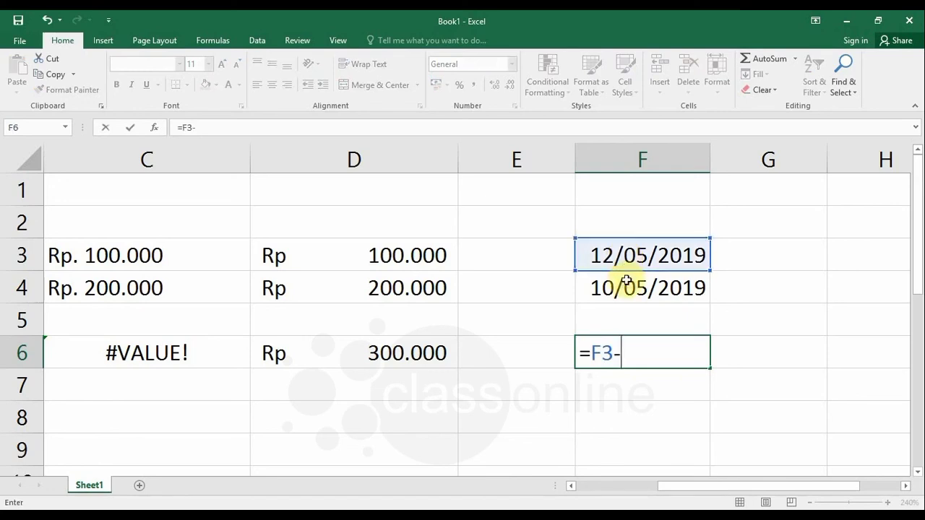
{"action": "left_click", "coordinate": [621, 289]}
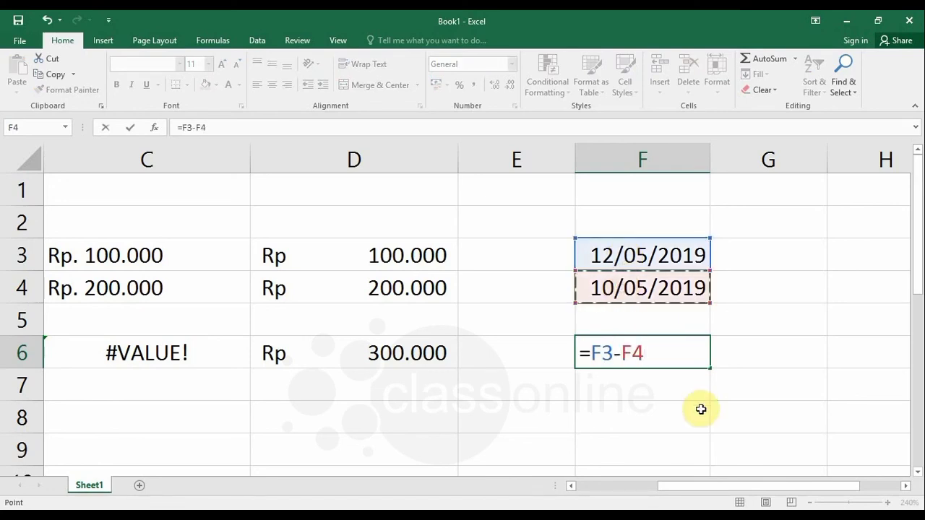
{"action": "key", "text": "Return"}
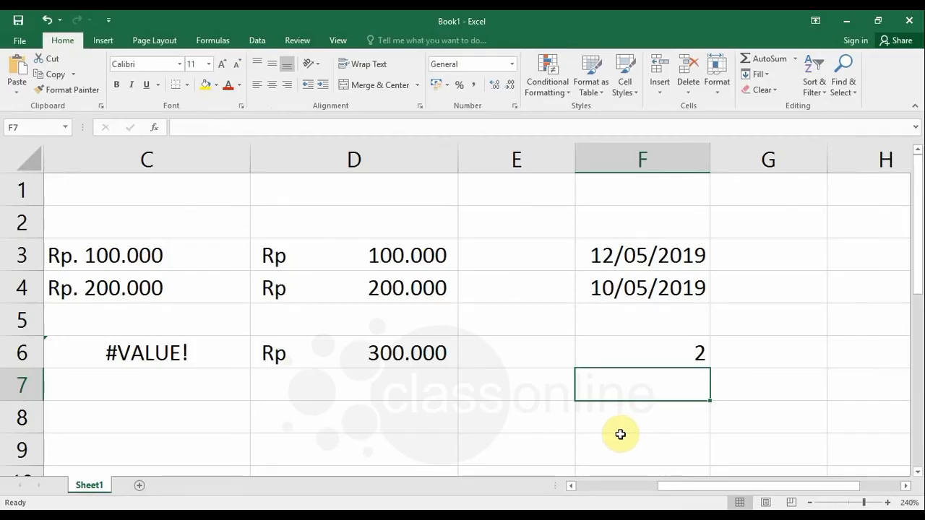
Write the formula =D3+D4 in cell F7, adding the two Accounting-format amounts, and select the formula's whole text
{"action": "type", "text": "="}
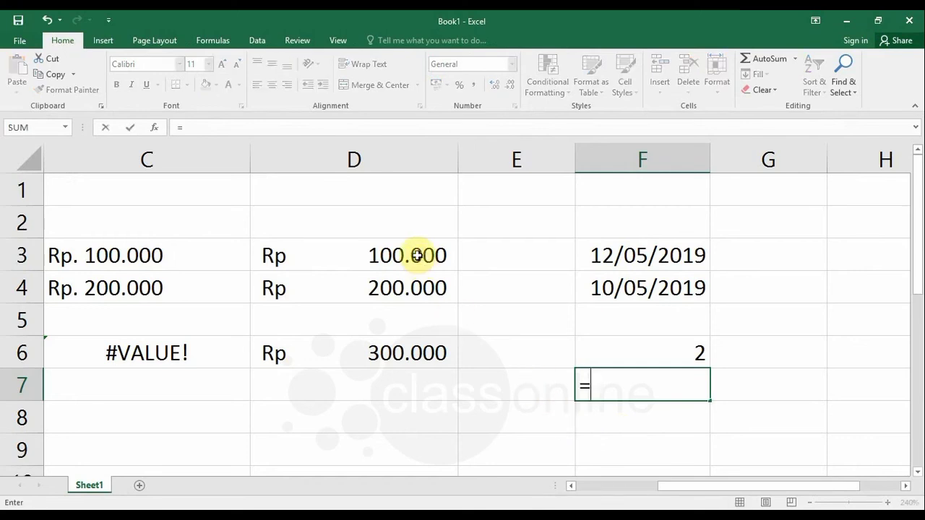
{"action": "left_click", "coordinate": [417, 255]}
{"action": "type", "text": "+"}
{"action": "left_click", "coordinate": [401, 289]}
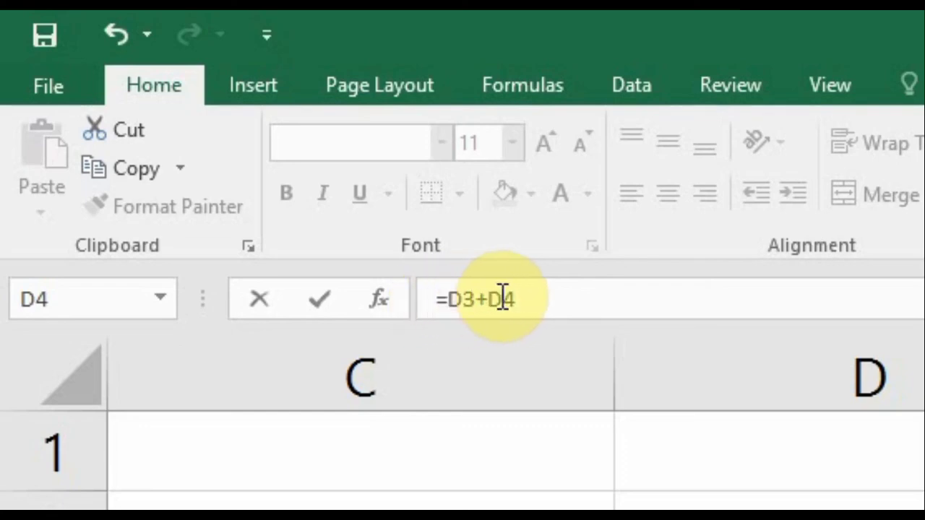
{"action": "left_click_drag", "start_coordinate": [579, 299], "coordinate": [362, 312]}
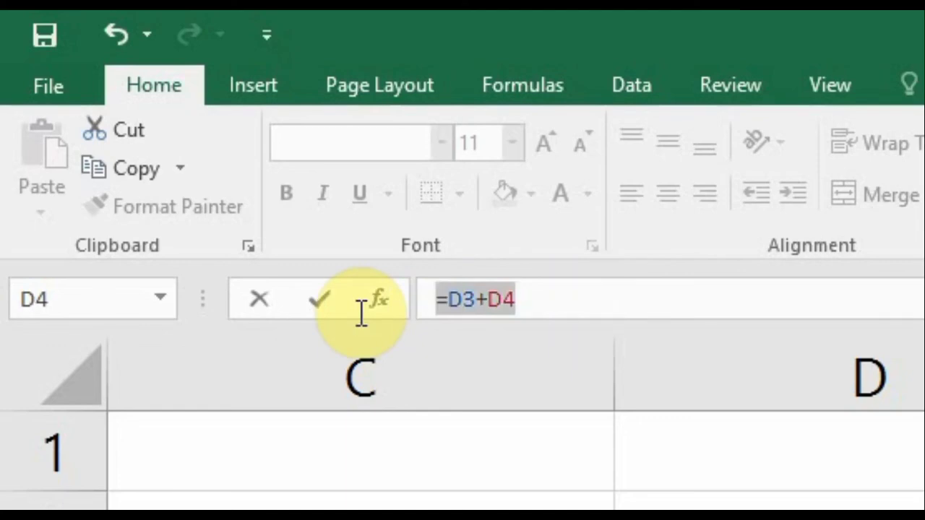